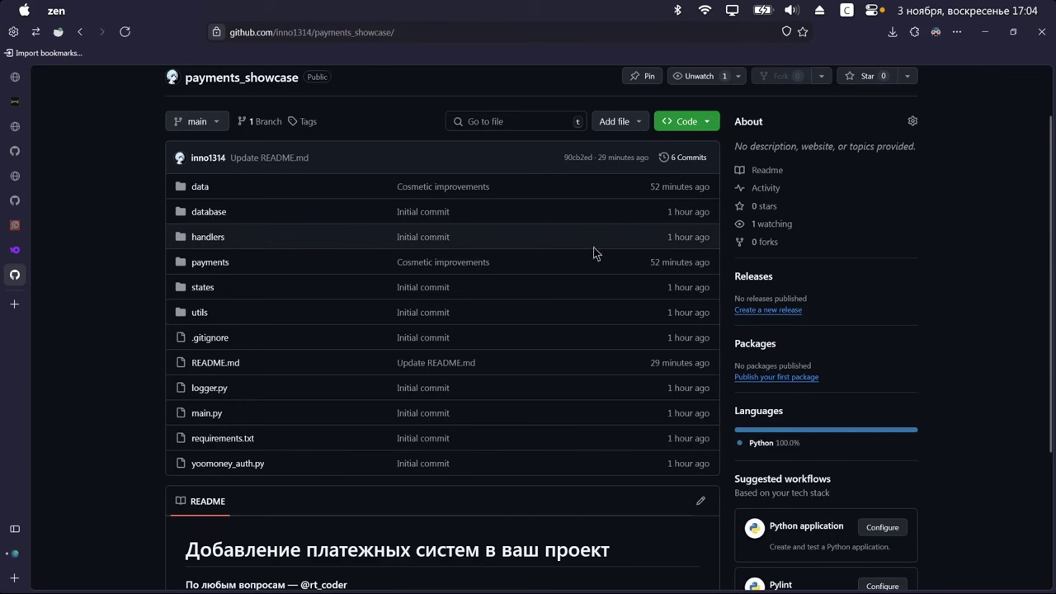
# Copy the HTTPS clone URL of the payments_showcase repository
pyautogui.click(683, 124)
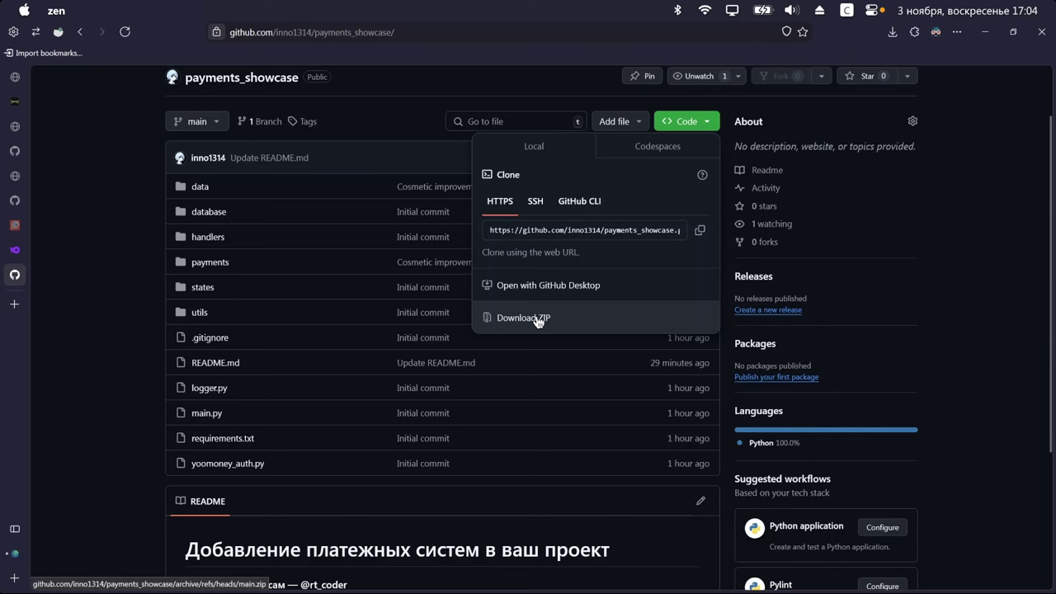
pyautogui.click(700, 232)
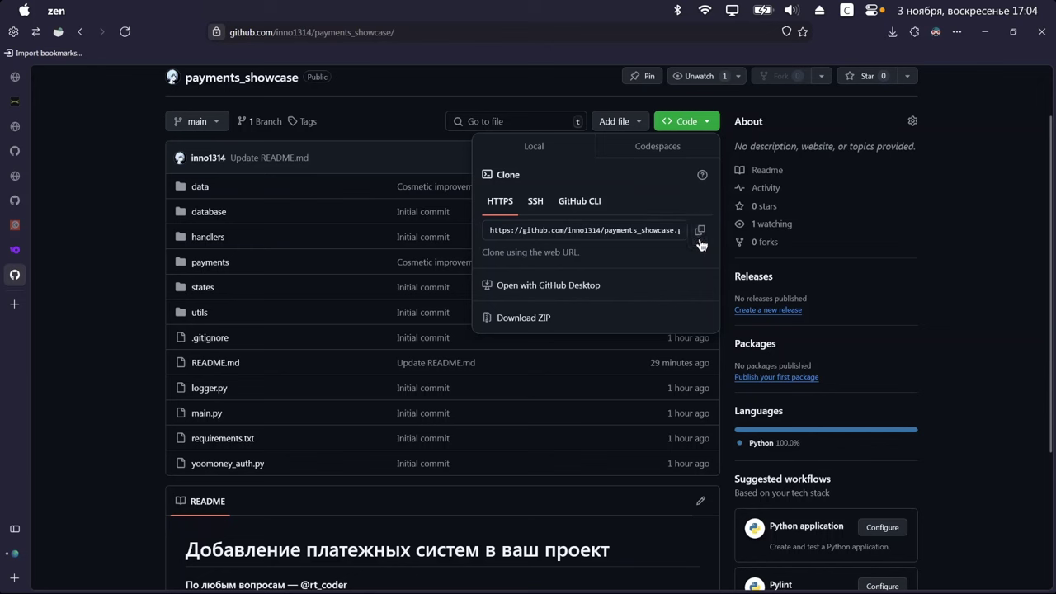
pyautogui.click(945, 235)
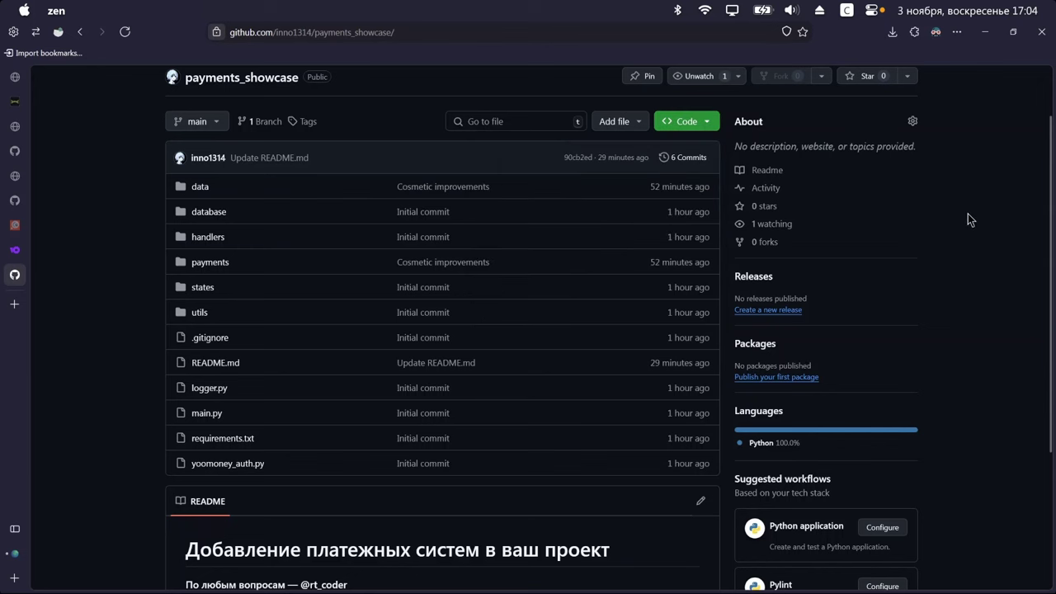
# Switch to Visual Studio Code and run git clone with the payments_showcase HTTPS URL in the terminal
pyautogui.moveTo(450, 570)
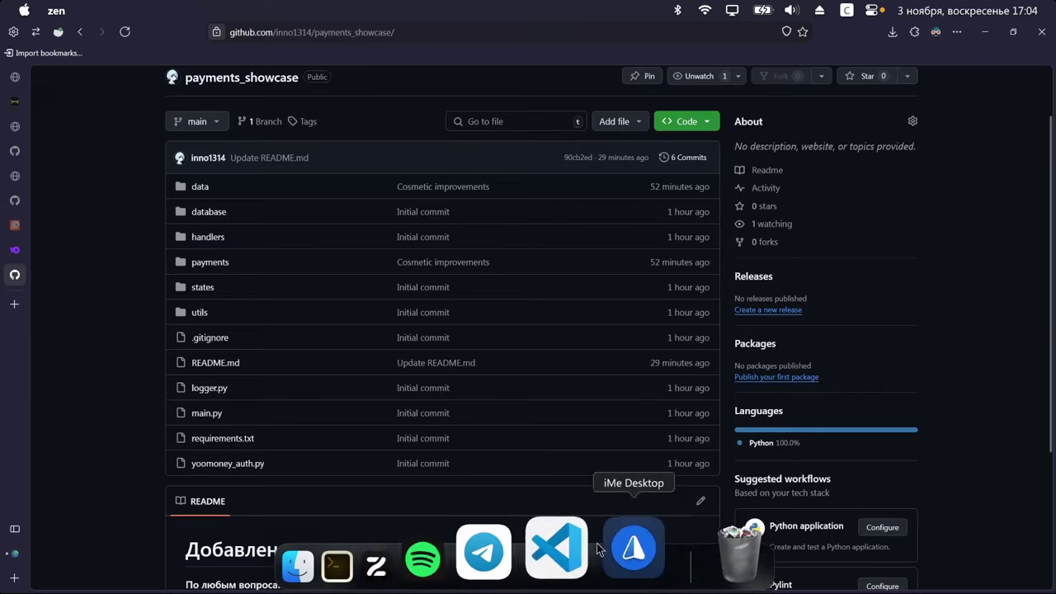
pyautogui.click(578, 546)
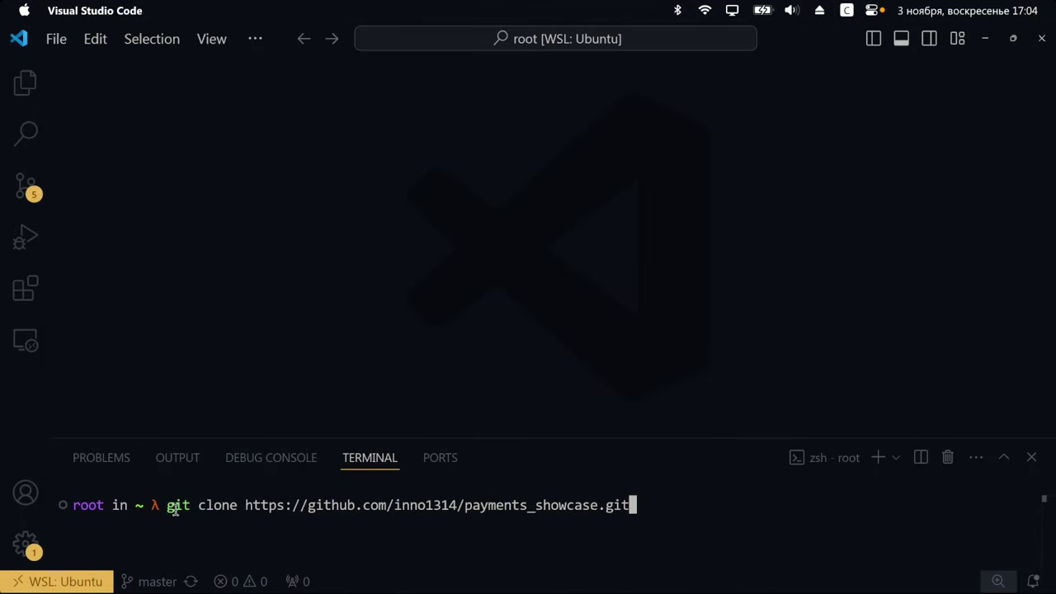
pyautogui.moveTo(168, 506)
pyautogui.mouseDown()
pyautogui.moveTo(618, 502)
pyautogui.moveTo(670, 518)
pyautogui.mouseUp()
pyautogui.click(670, 515)
pyautogui.press('Return')
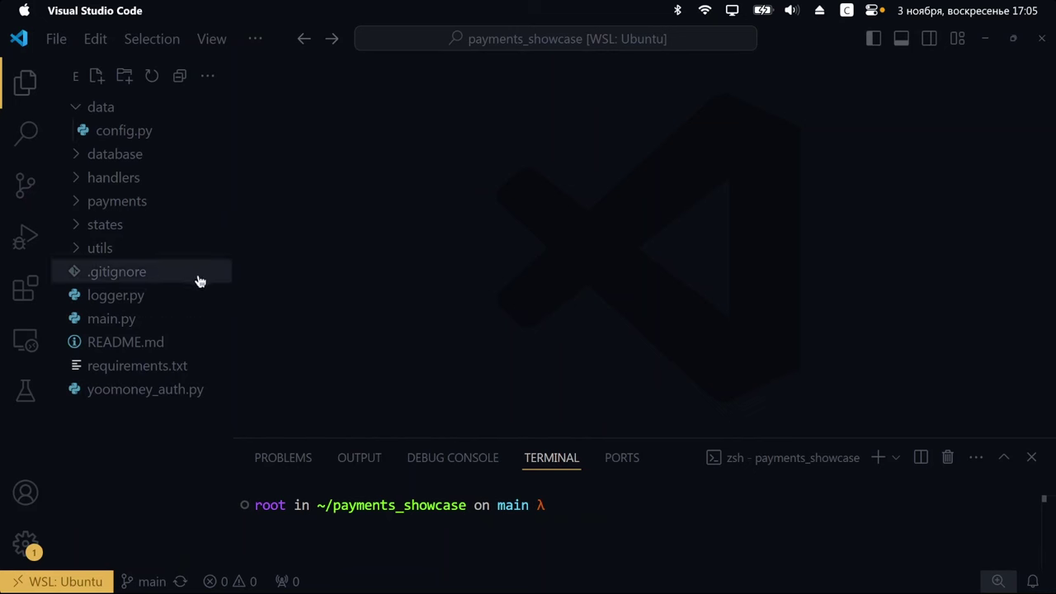
pyautogui.click(77, 109)
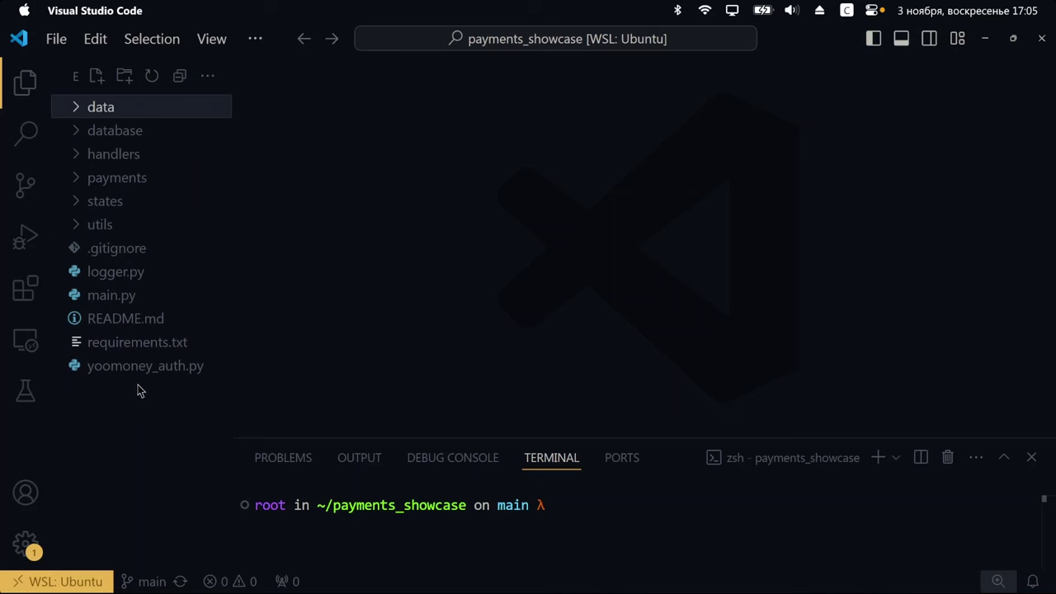
pyautogui.click(96, 76)
pyautogui.write('.')
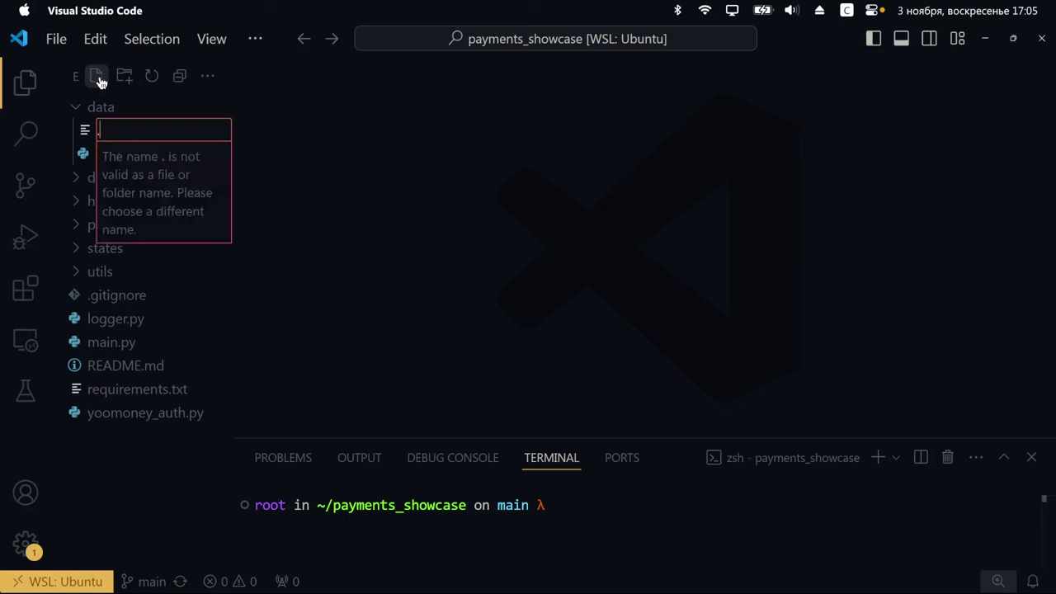
pyautogui.press('BackSpace')
pyautogui.press('Escape')
pyautogui.click(102, 114)
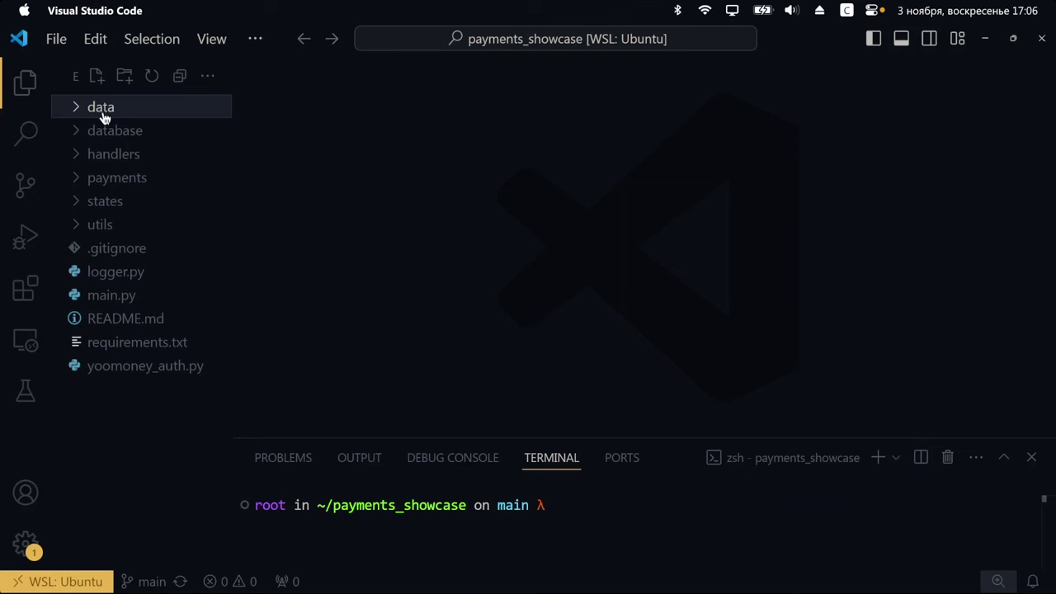
# Create a new file named .env in the root of the payments_showcase project
pyautogui.click(119, 410)
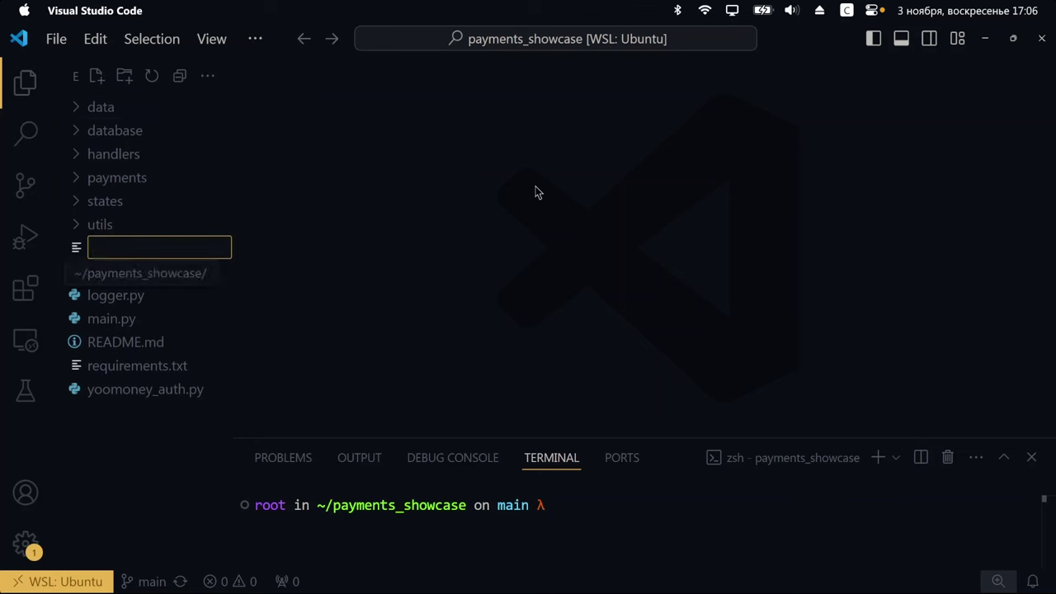
pyautogui.write('.env')
pyautogui.press('Return')
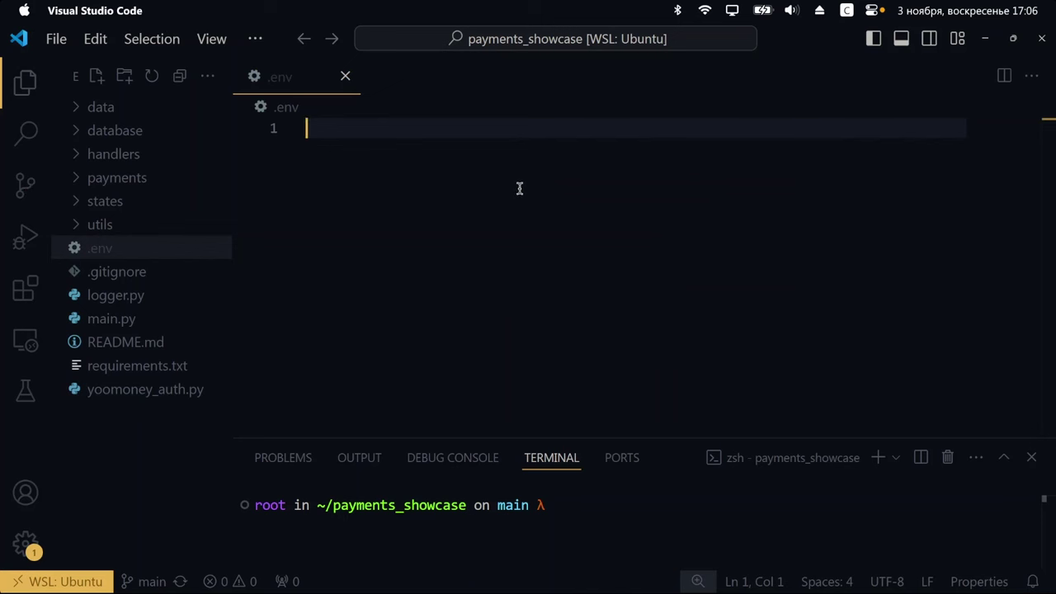
# Copy the seven variable lines from BOT_TOKEN to AAIO_SECRET_KEY in data/config.py into the .env file
pyautogui.click(106, 110)
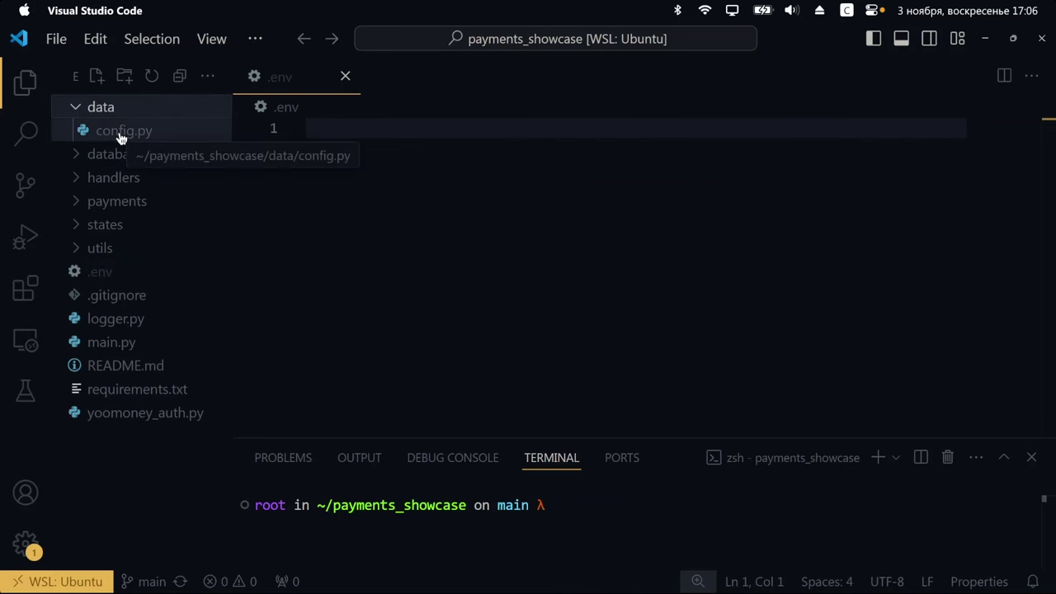
pyautogui.click(119, 136)
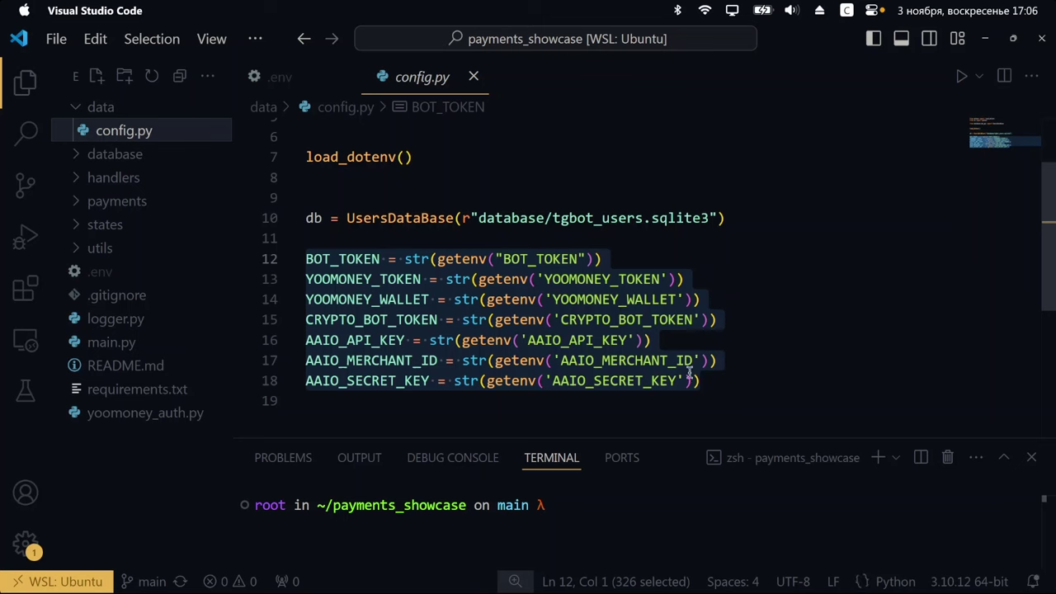
pyautogui.moveTo(736, 382); pyautogui.dragTo(283, 258)
pyautogui.hotkey('ctrl', 'c')
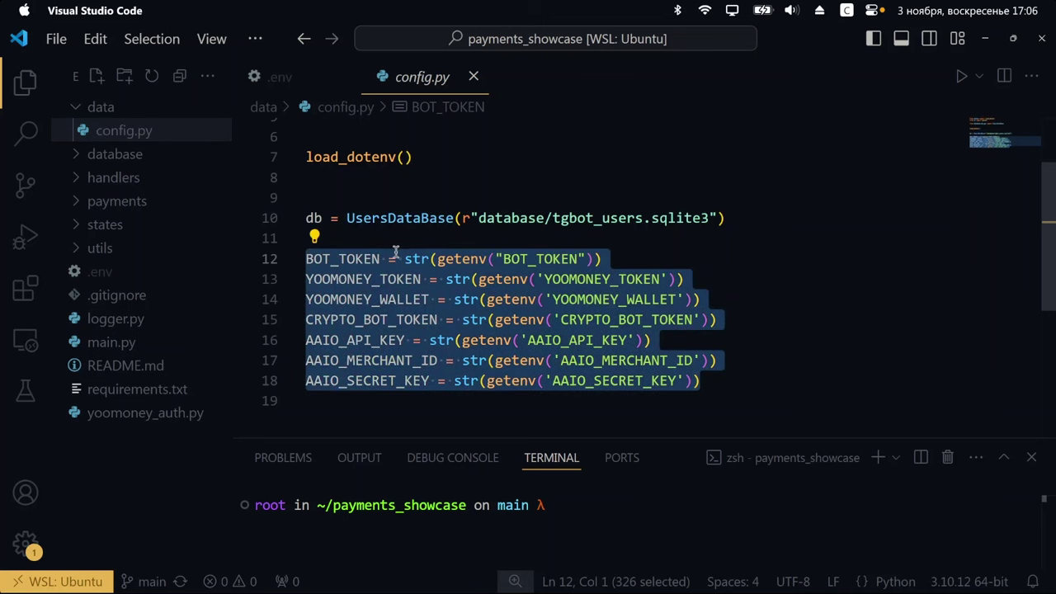
pyautogui.click(284, 78)
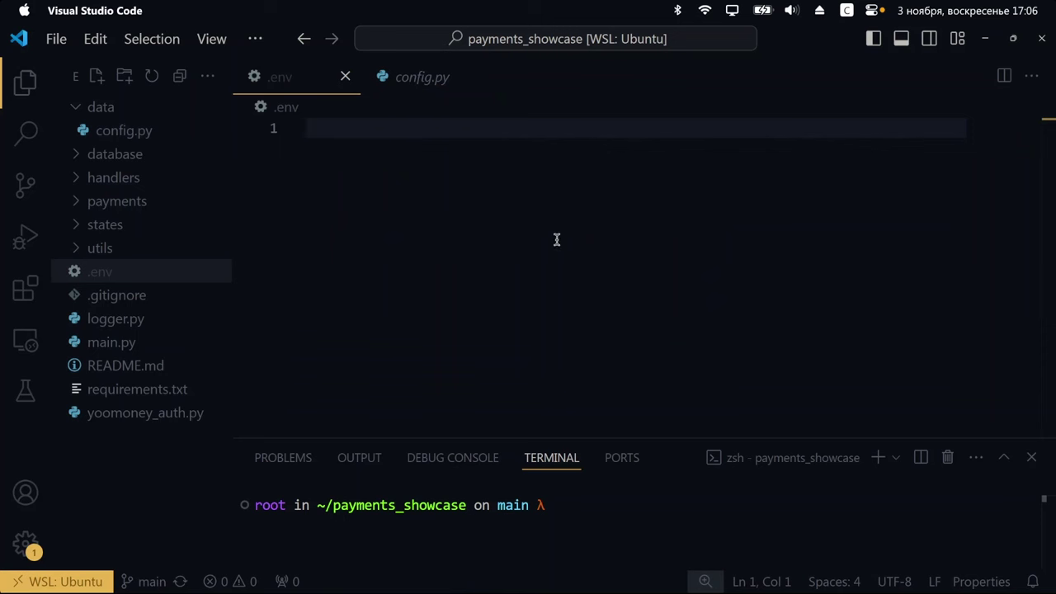
pyautogui.hotkey('ctrl', 'v')
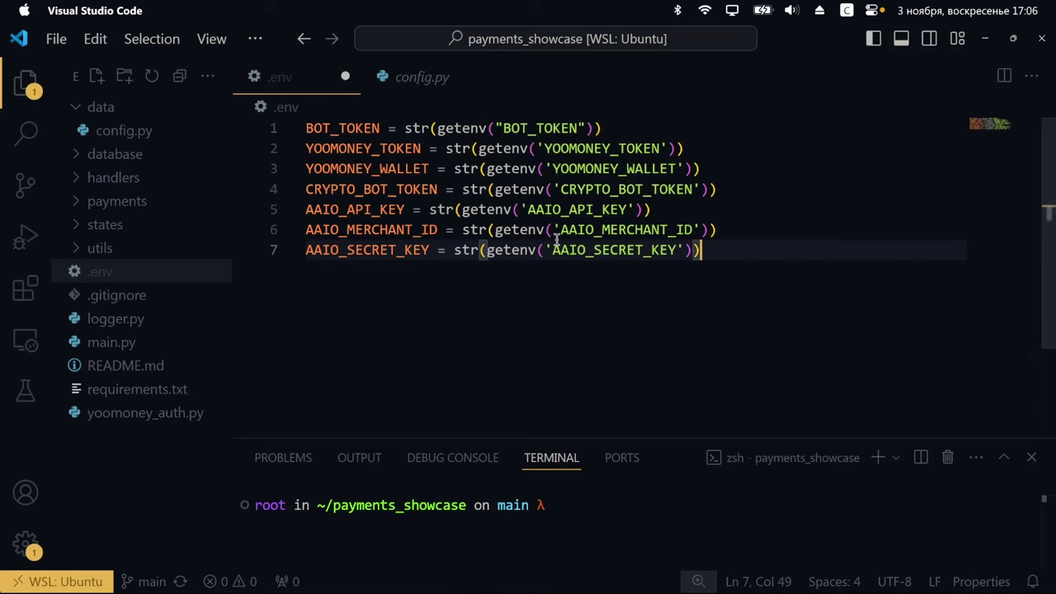
# Delete the str(getenv(...)) expressions after the variable names in .env
pyautogui.moveTo(773, 150); pyautogui.dragTo(437, 250)
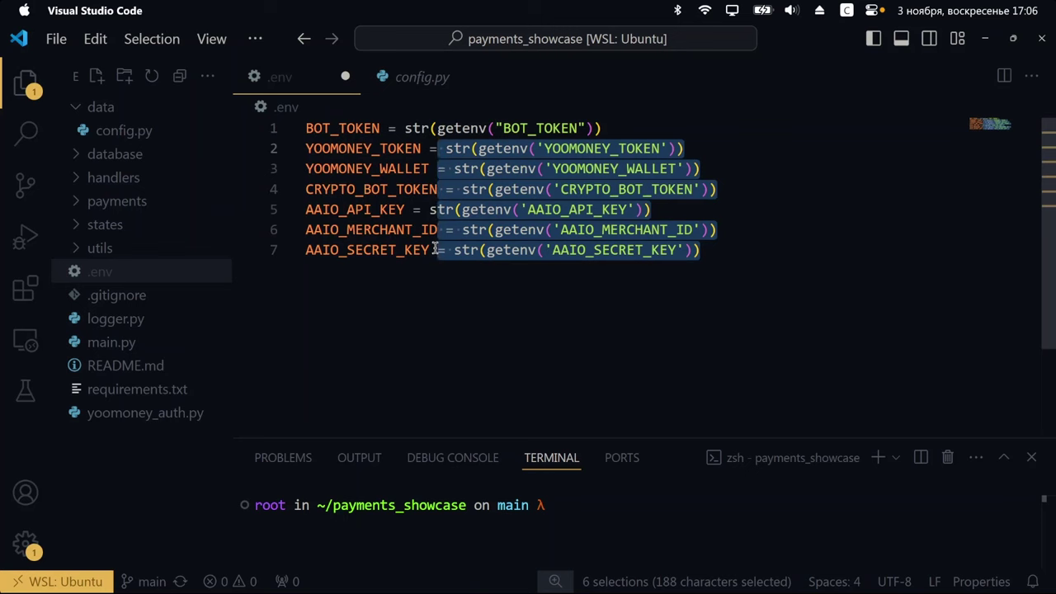
pyautogui.press('Delete')
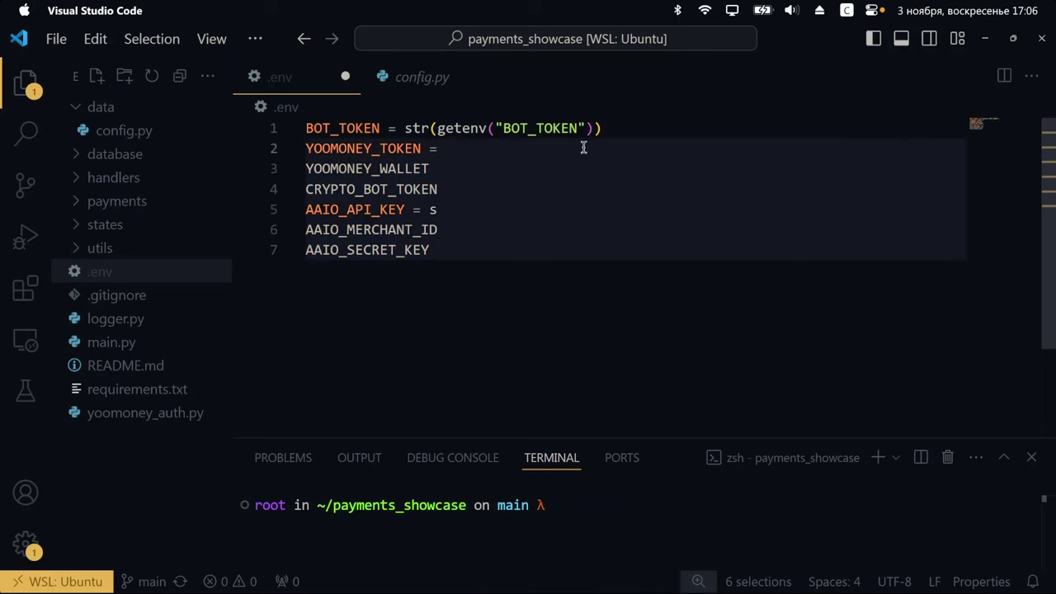
pyautogui.moveTo(617, 128); pyautogui.dragTo(380, 128)
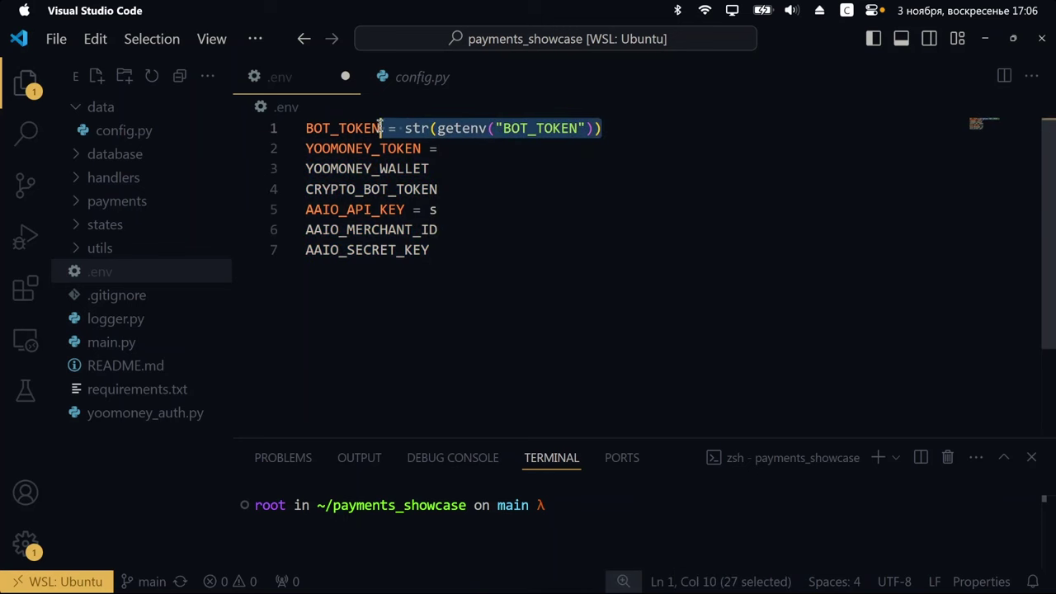
pyautogui.press('Delete')
pyautogui.click(530, 244)
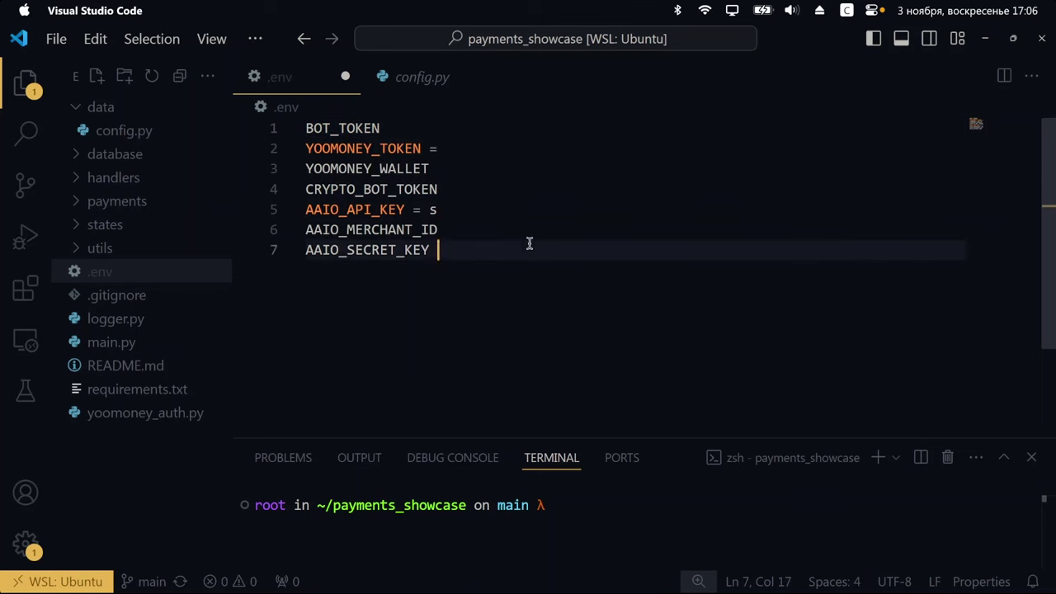
# Remove the leftover equals sign after YOOMONEY_TOKEN and the leftover "= s" after AAIO_API_KEY
pyautogui.click(484, 149)
pyautogui.press('BackSpace')
pyautogui.press('BackSpace')
pyautogui.click(465, 212)
pyautogui.press('BackSpace')
pyautogui.press('BackSpace')
pyautogui.press('BackSpace')
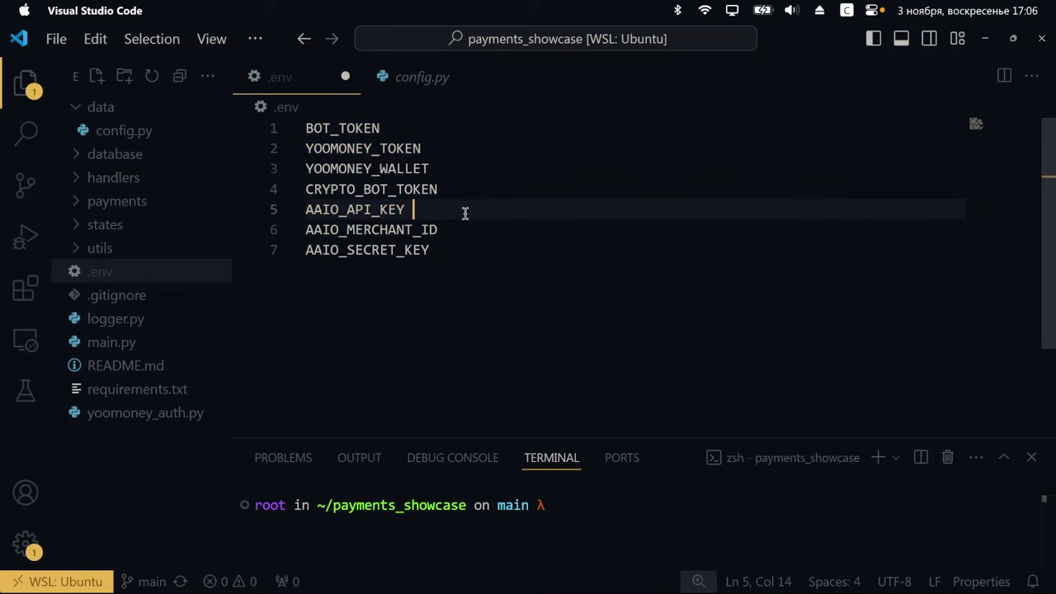
pyautogui.press('BackSpace')
# Append an equals sign to the end of all seven variable lines in .env at once
pyautogui.click(587, 248)
pyautogui.moveTo(583, 118); pyautogui.dragTo(573, 269)
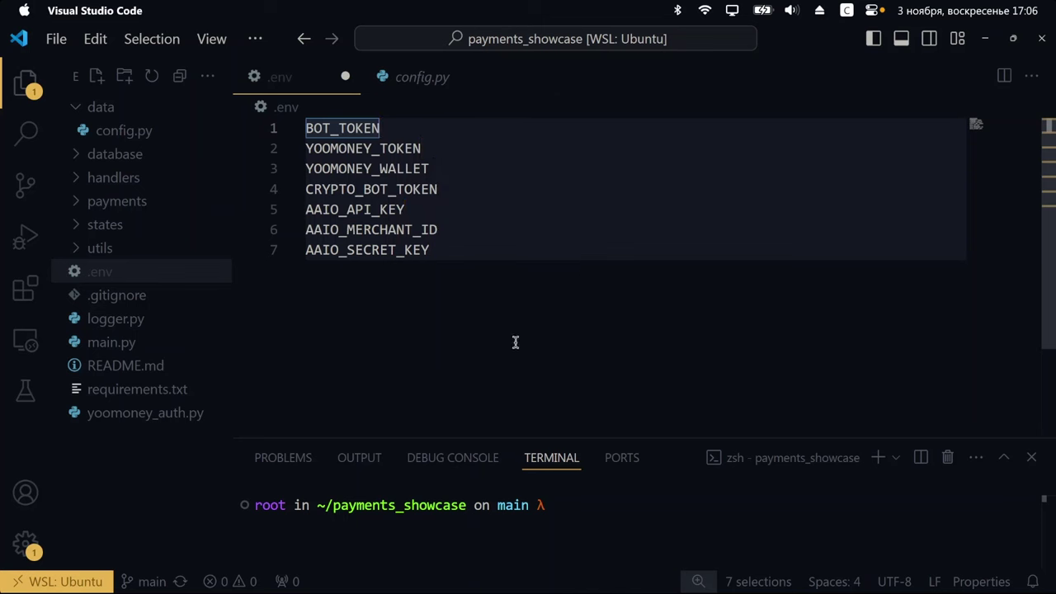
pyautogui.write('=')
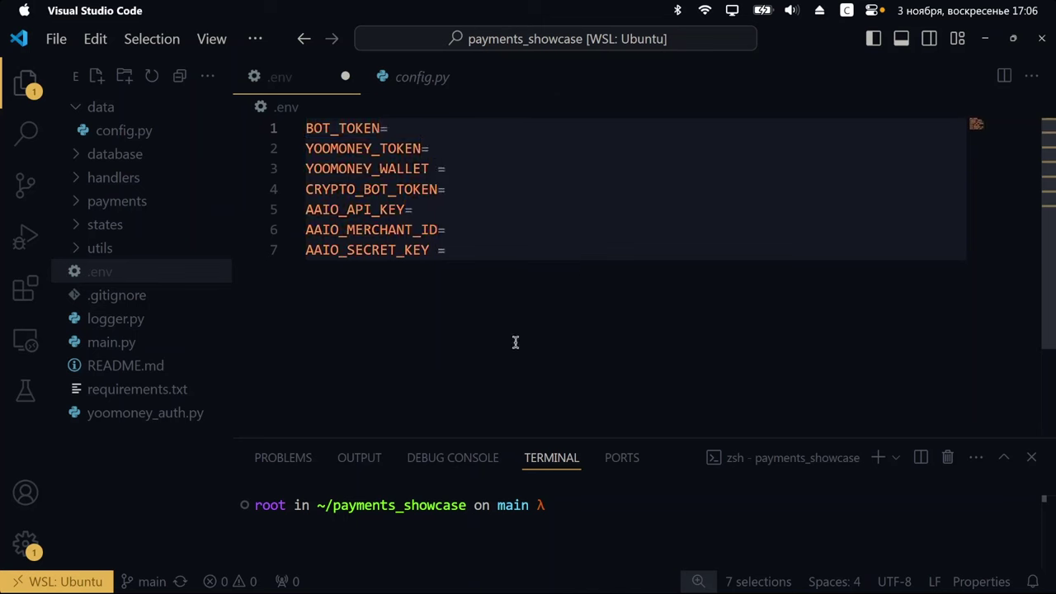
# Remove the space before the equals sign on the AAIO_SECRET_KEY line and save .env
pyautogui.click(439, 251)
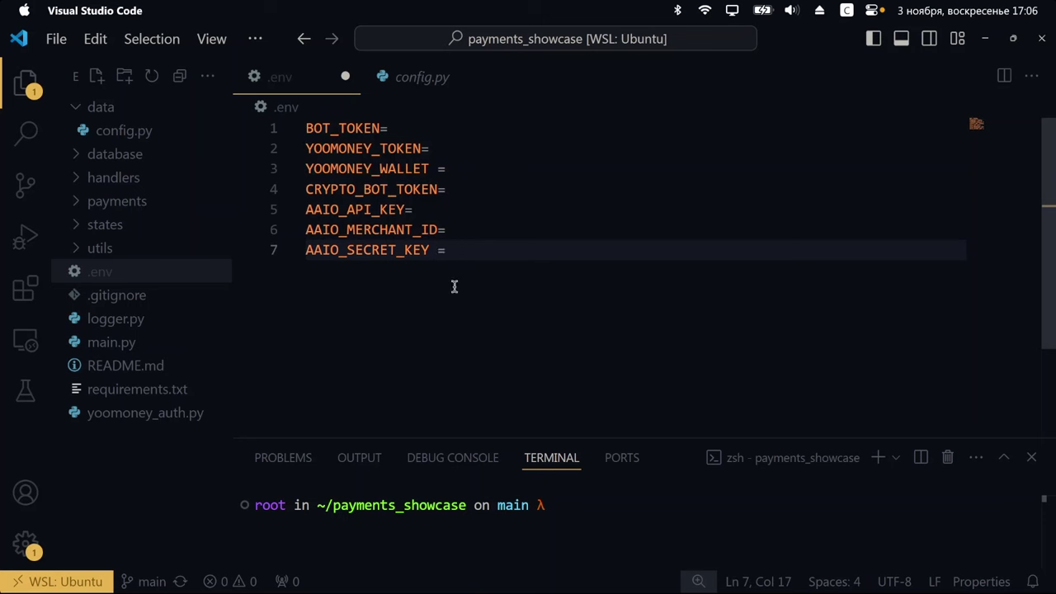
pyautogui.press('BackSpace')
pyautogui.press('Right')
pyautogui.hotkey('ctrl', 's')
pyautogui.moveTo(497, 128); pyautogui.dragTo(499, 251)
pyautogui.click(488, 128)
pyautogui.moveTo(512, 129); pyautogui.dragTo(558, 292)
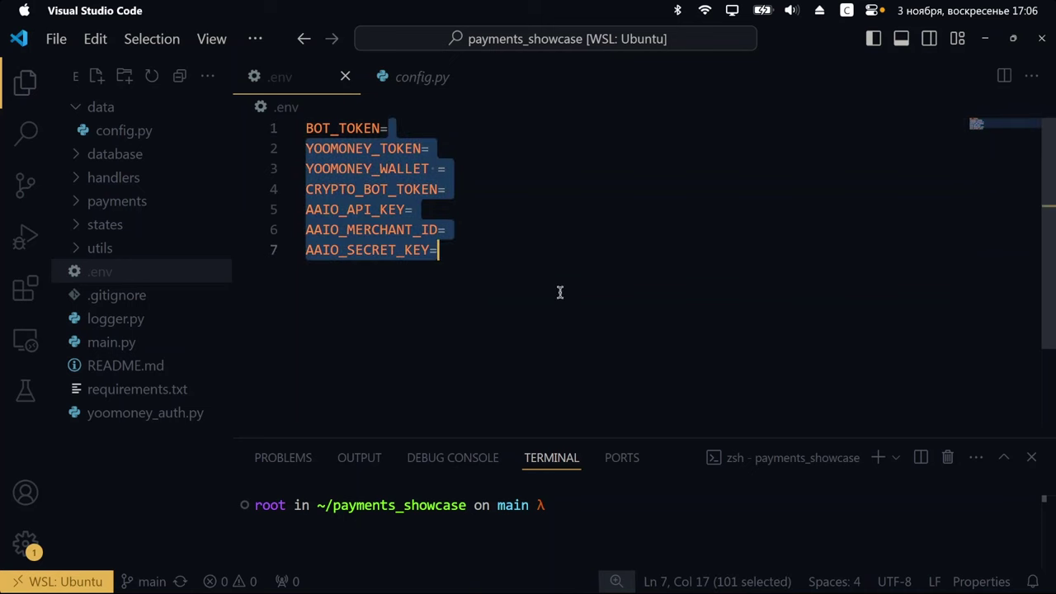
pyautogui.click(516, 127)
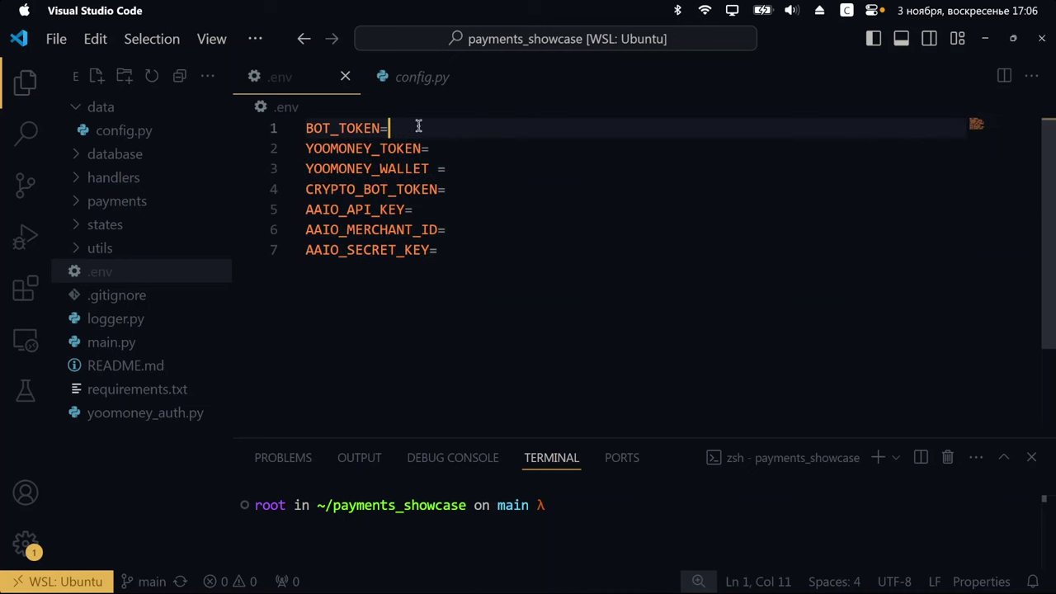
pyautogui.press('Left')
pyautogui.press('Left')
pyautogui.press('Left')
pyautogui.press('Left')
pyautogui.press('Left')
pyautogui.press('Left')
pyautogui.click(426, 129)
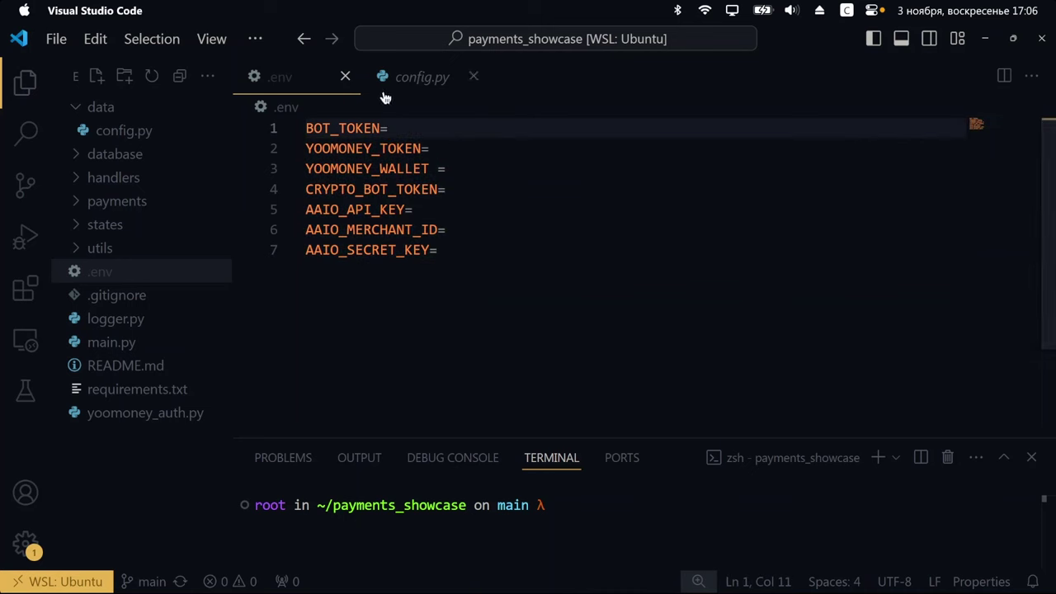
# Switch to iMe Desktop and review BotFather's bot info and the /newbot dialogue with the chosen bot name and username
pyautogui.press('super+Tab')
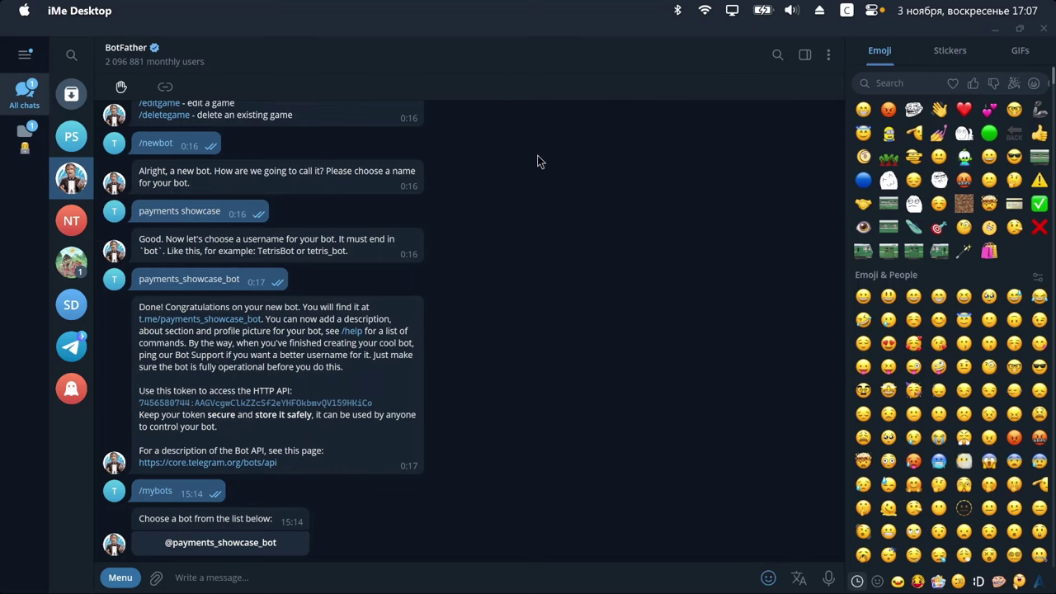
pyautogui.click(169, 68)
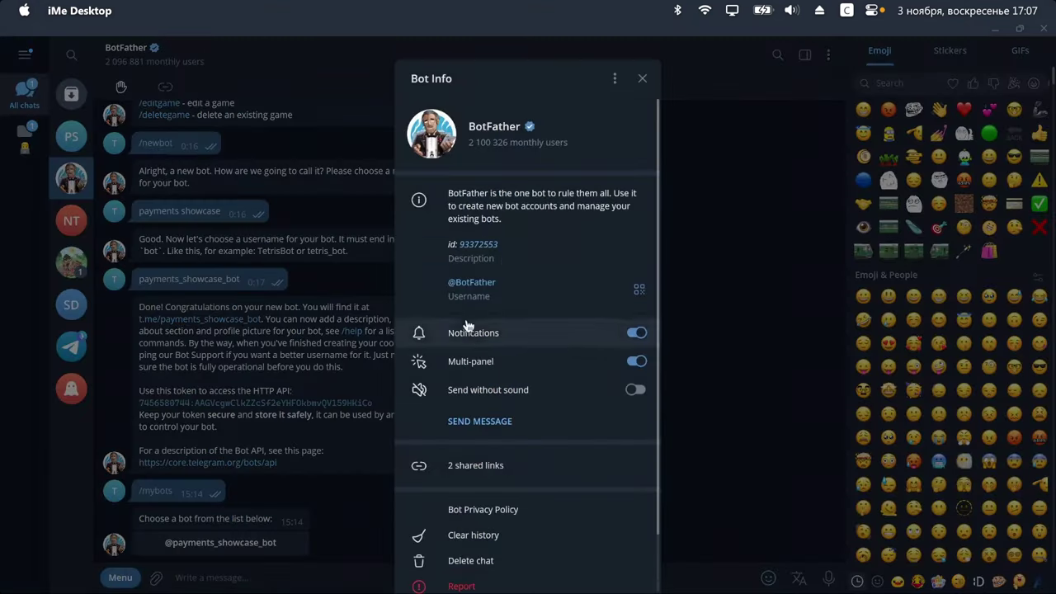
pyautogui.click(726, 229)
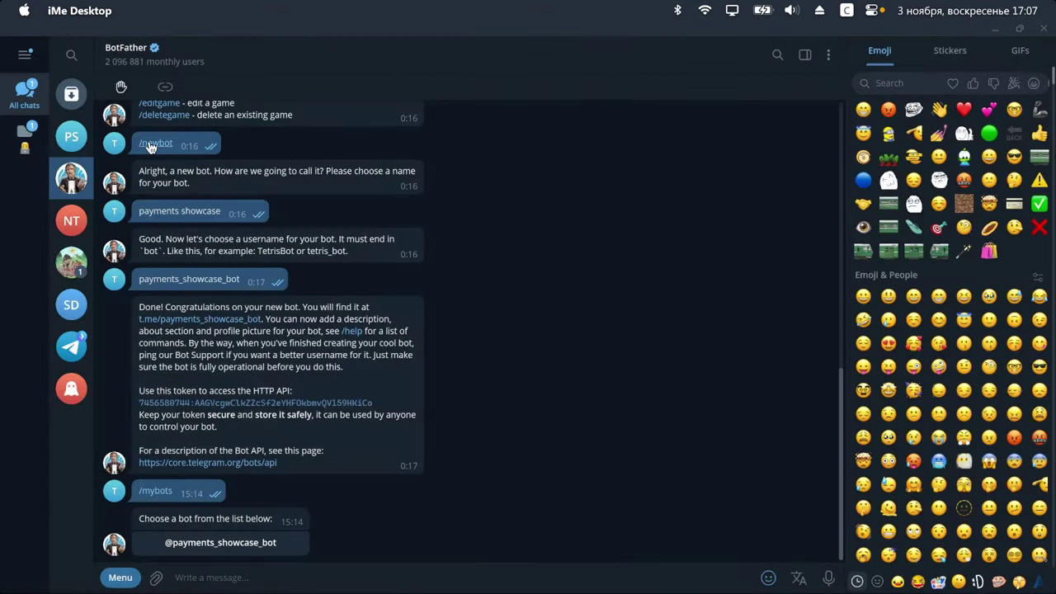
pyautogui.tripleClick(173, 212)
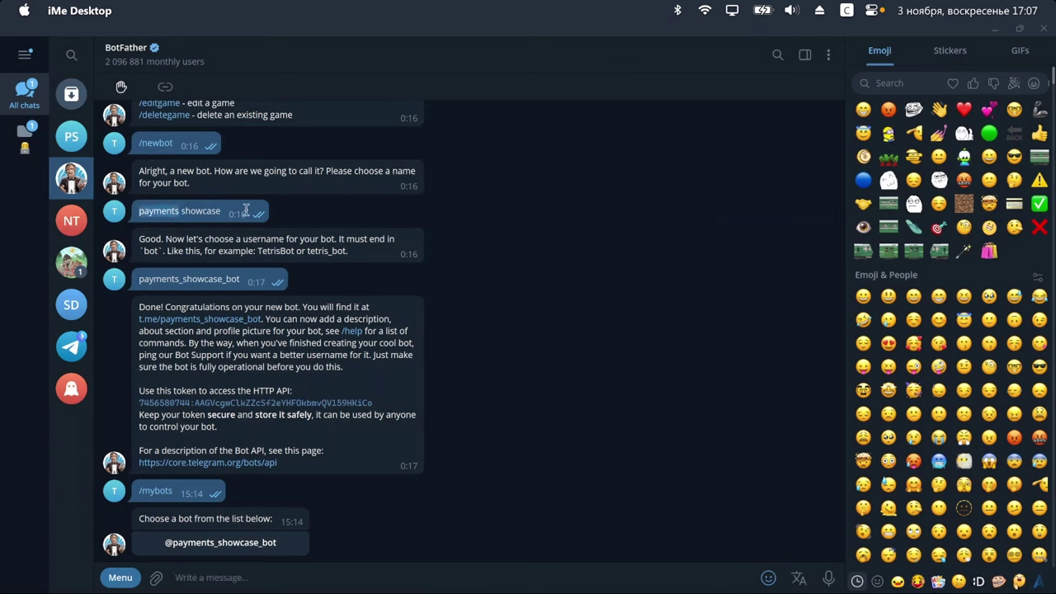
pyautogui.tripleClick(178, 280)
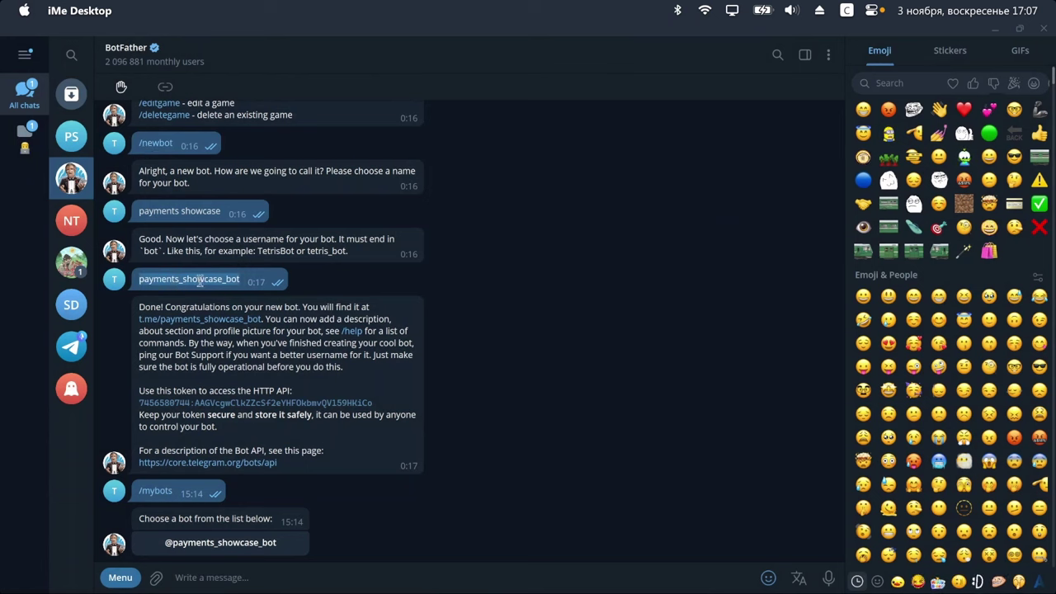
pyautogui.doubleClick(151, 251)
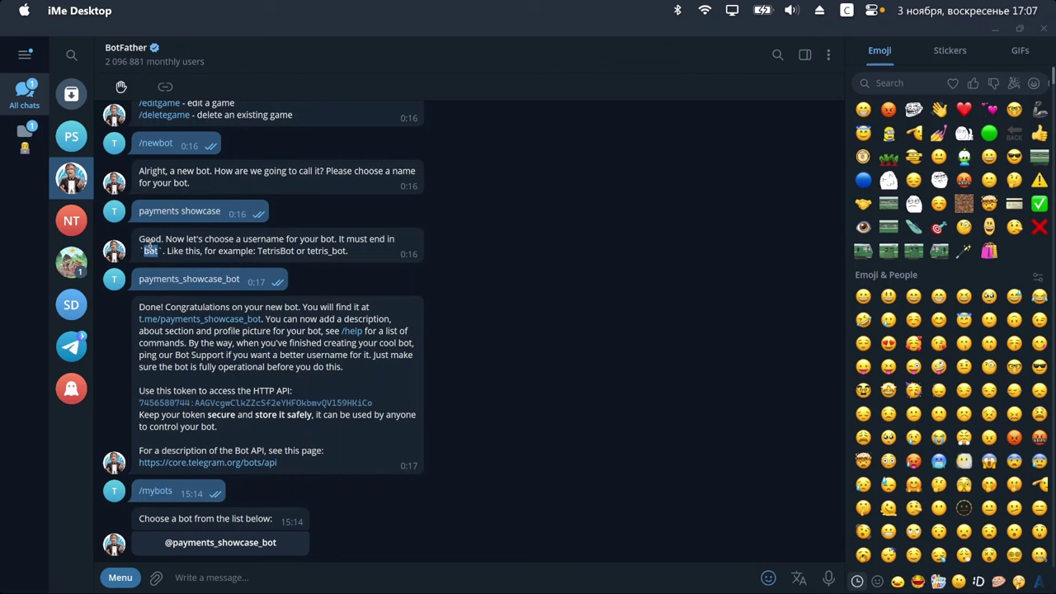
pyautogui.click(281, 282)
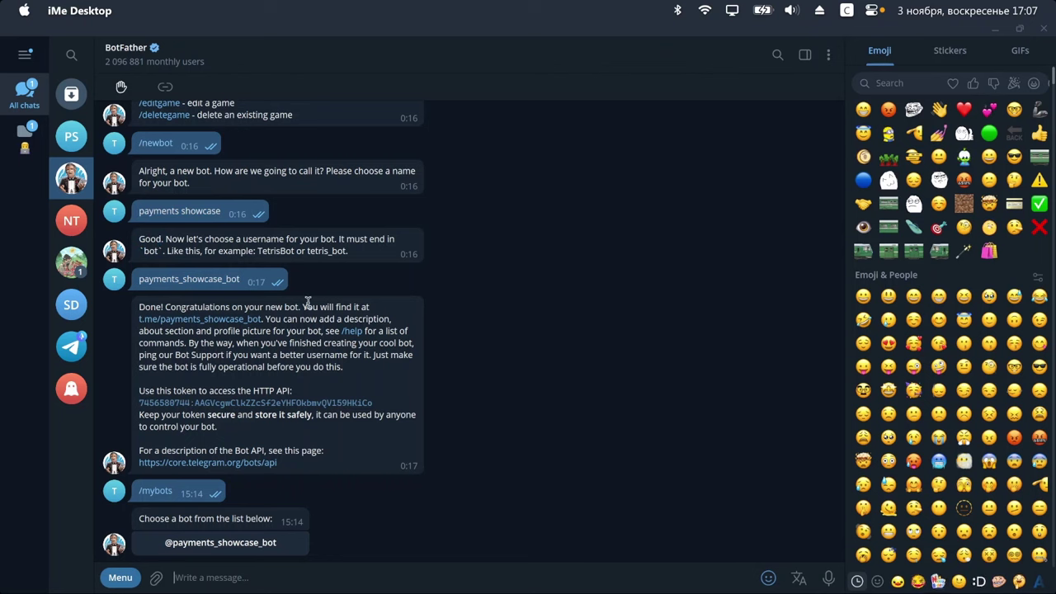
# Copy the bot's HTTP API token from BotFather's confirmation message
pyautogui.click(261, 404)
pyautogui.doubleClick(264, 390)
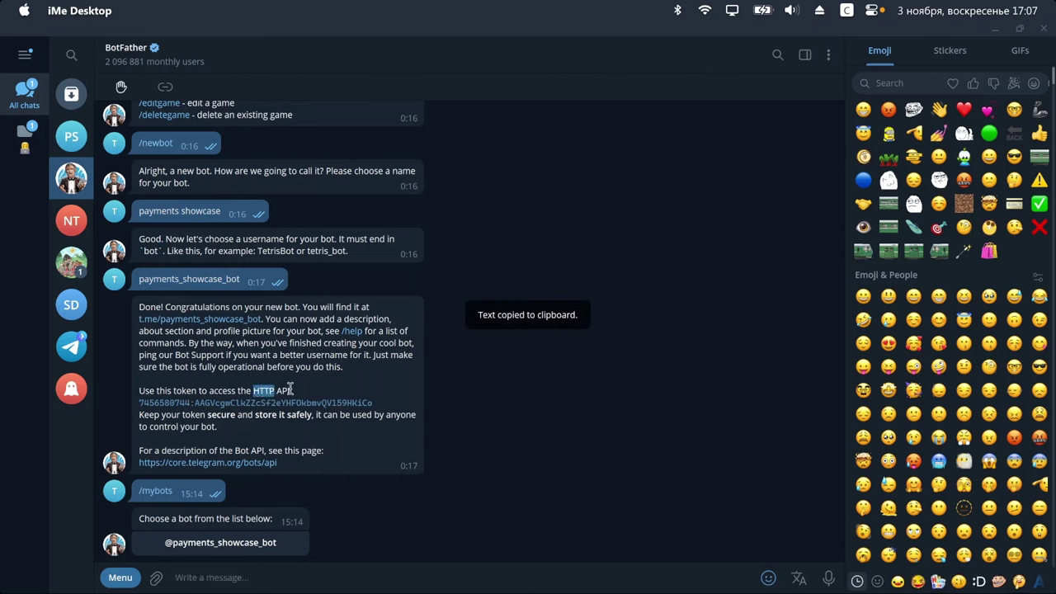
# Switch to Visual Studio Code, paste the copied bot token as the BOT_TOKEN value in .env, and save the file
pyautogui.click(290, 389)
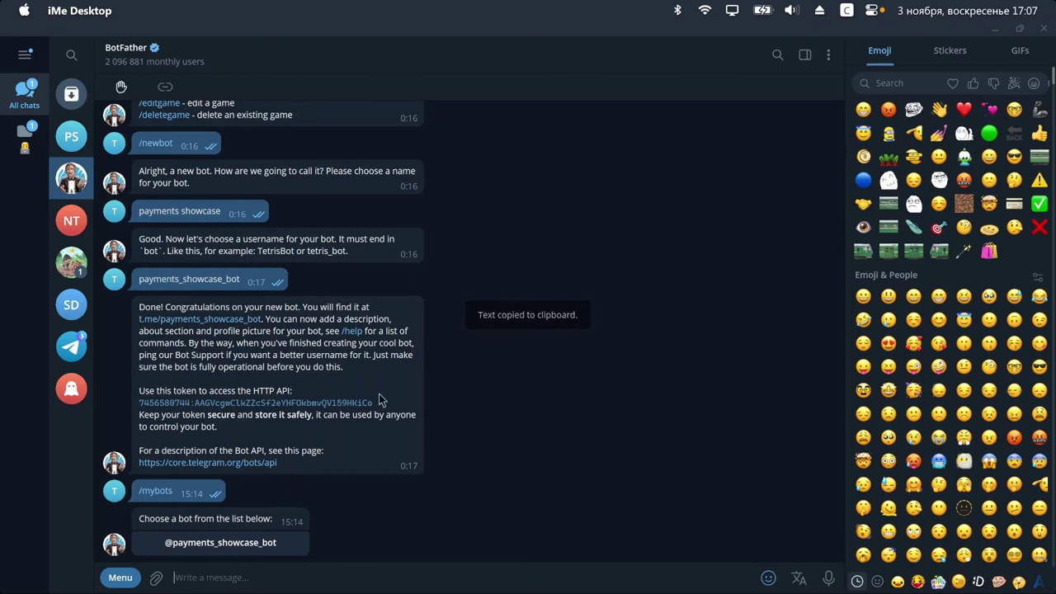
pyautogui.click(995, 30)
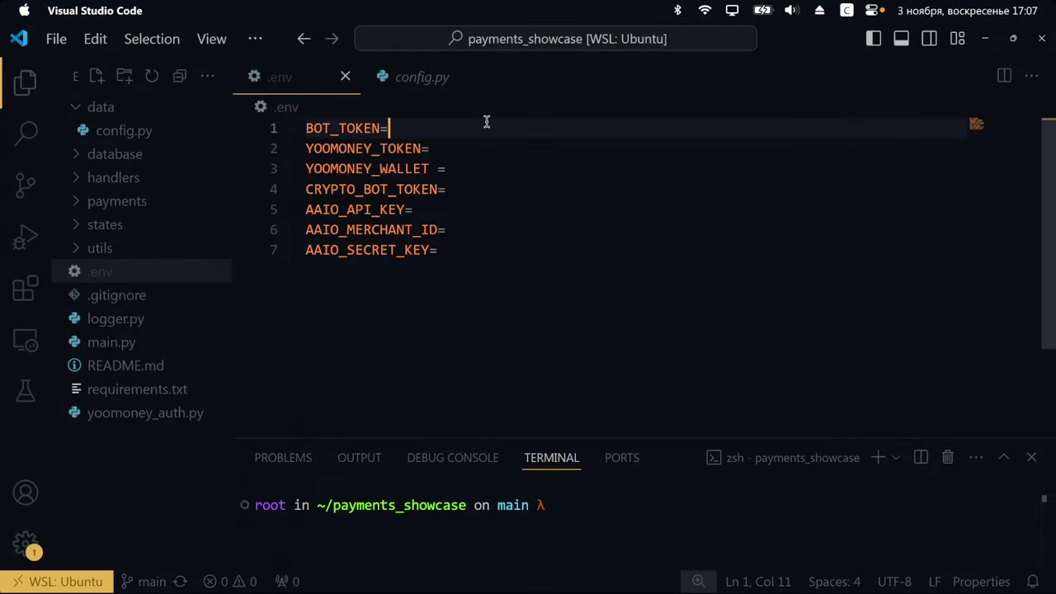
pyautogui.hotkey('ctrl', 'v')
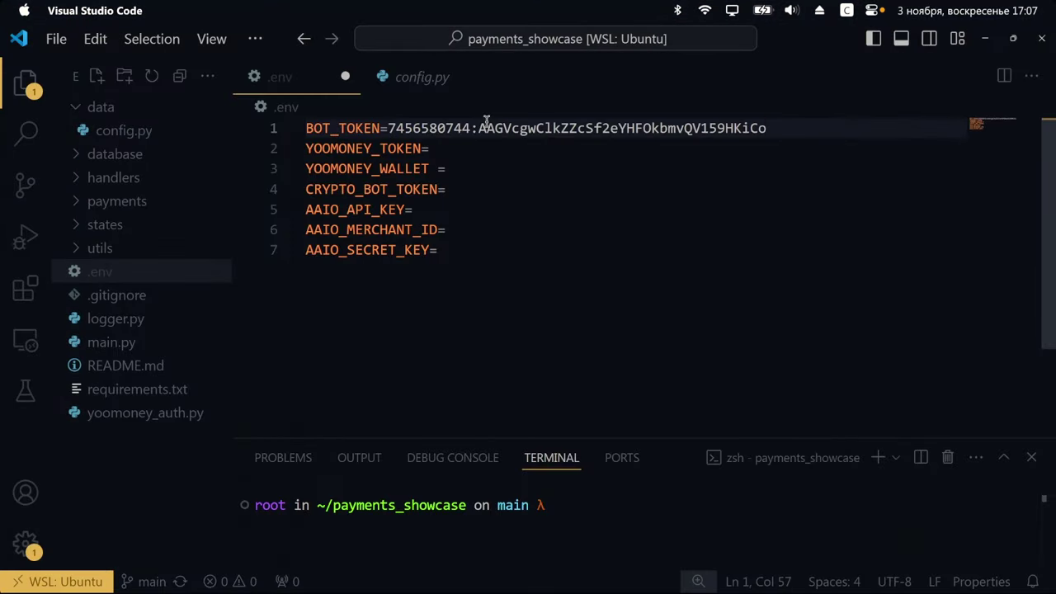
pyautogui.click(479, 229)
pyautogui.hotkey('ctrl', 's')
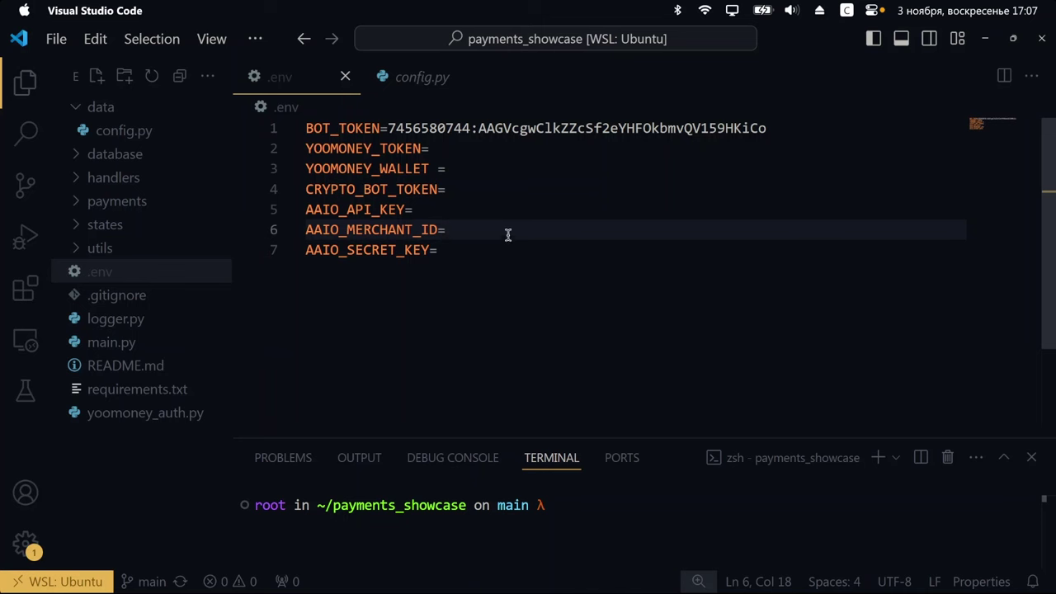
# Remove the space before the equals sign on the YOOMONEY_WALLET line and save .env
pyautogui.click(500, 150)
pyautogui.click(437, 171)
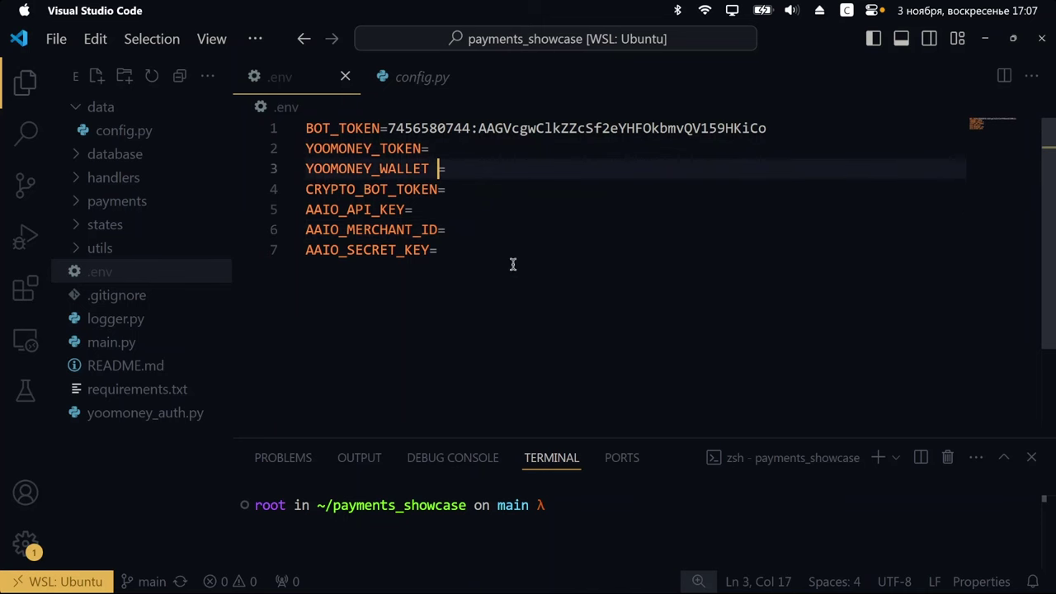
pyautogui.press('BackSpace')
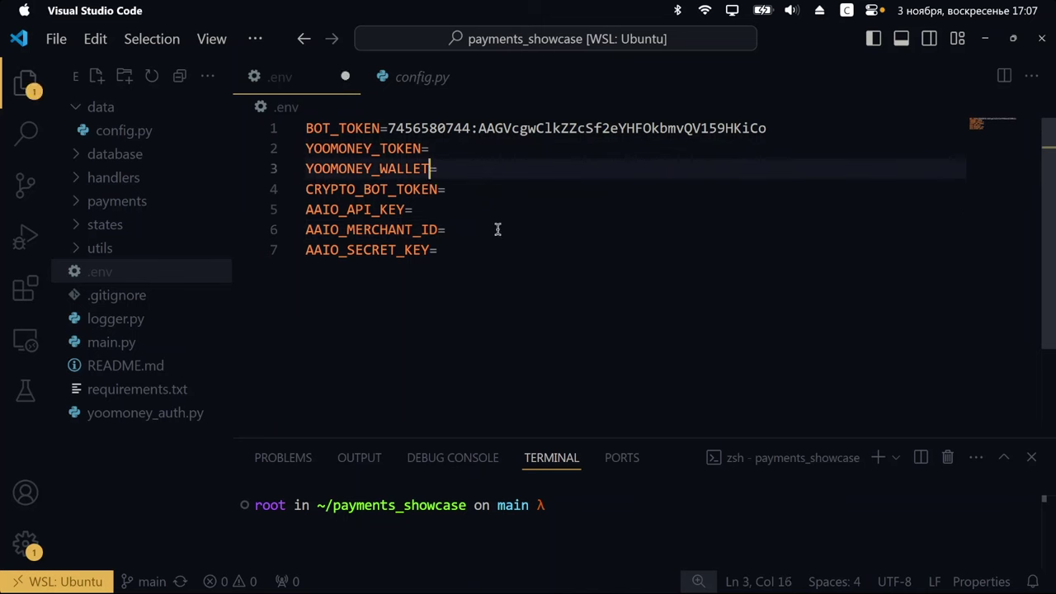
pyautogui.click(473, 151)
pyautogui.hotkey('ctrl', 's')
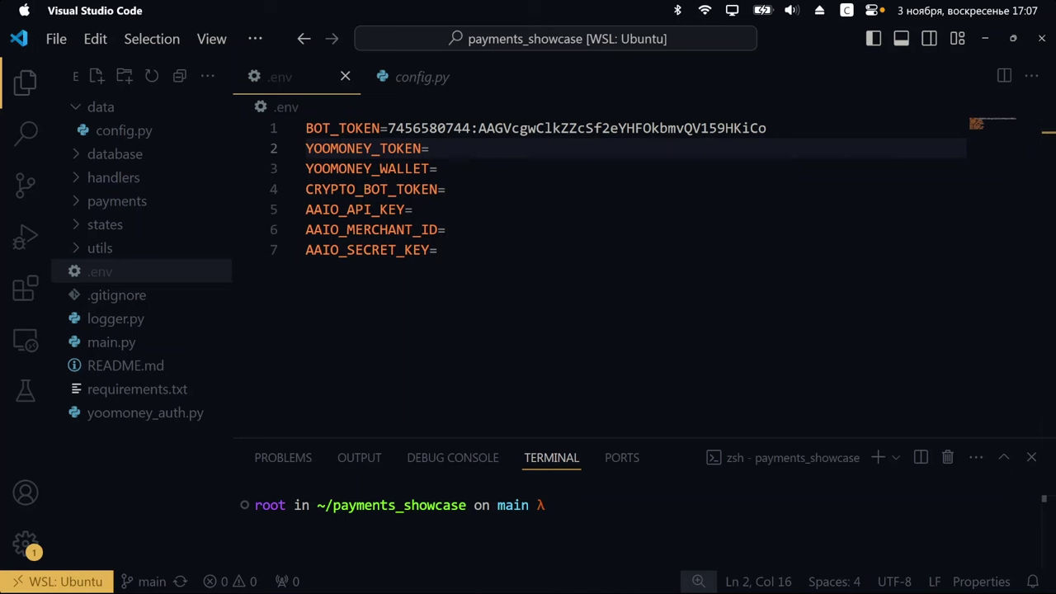
# Switch to the Zen browser and examine the YooMoney app registration form, from the Name for users field down to the authenticity option
pyautogui.hotkey('alt', 'Tab')
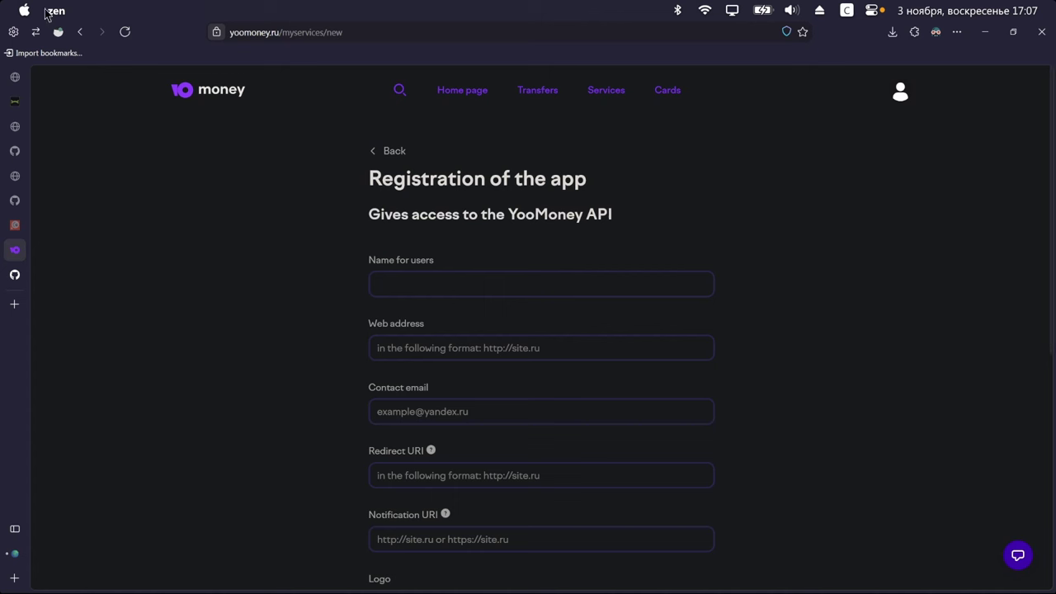
pyautogui.click(377, 33)
pyautogui.click(222, 409)
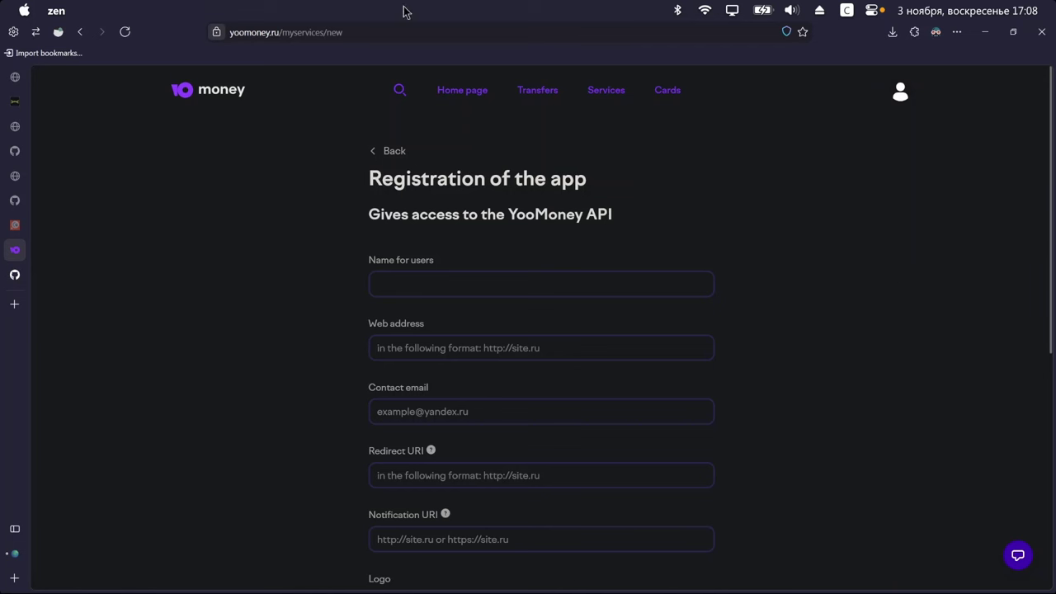
pyautogui.tripleClick(401, 178)
pyautogui.click(745, 210)
pyautogui.click(551, 289)
pyautogui.scroll(-1, 842, 367)
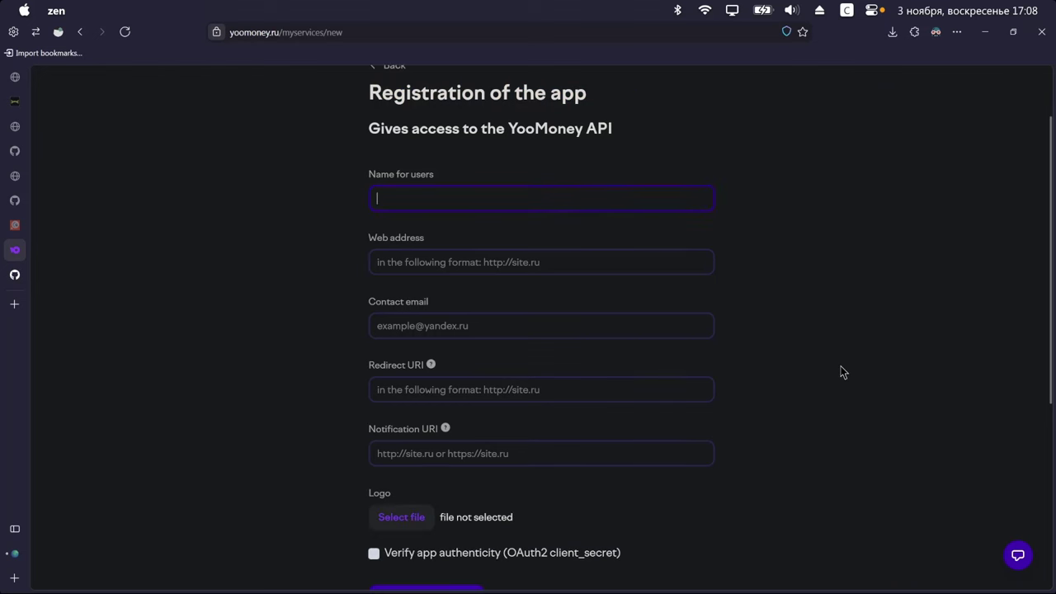
pyautogui.scroll(-2, 836, 364)
pyautogui.scroll(3, 836, 360)
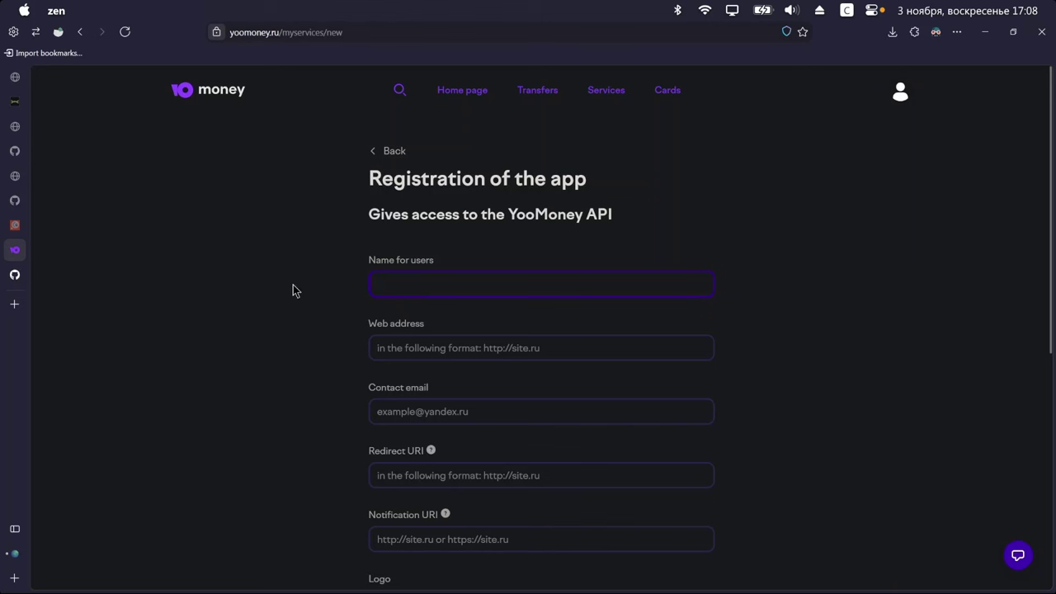
pyautogui.click(837, 226)
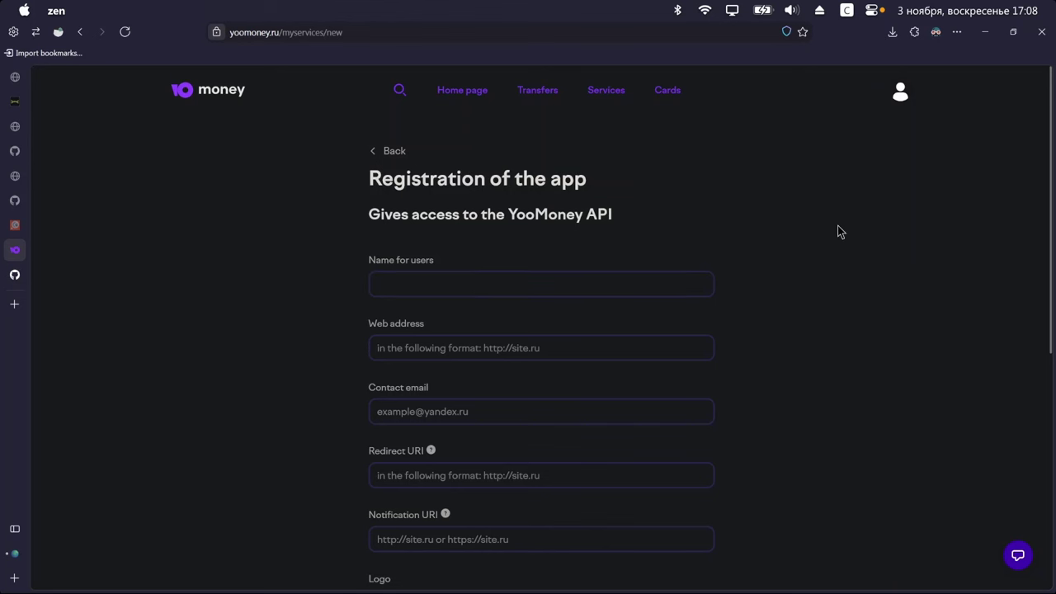
pyautogui.click(495, 287)
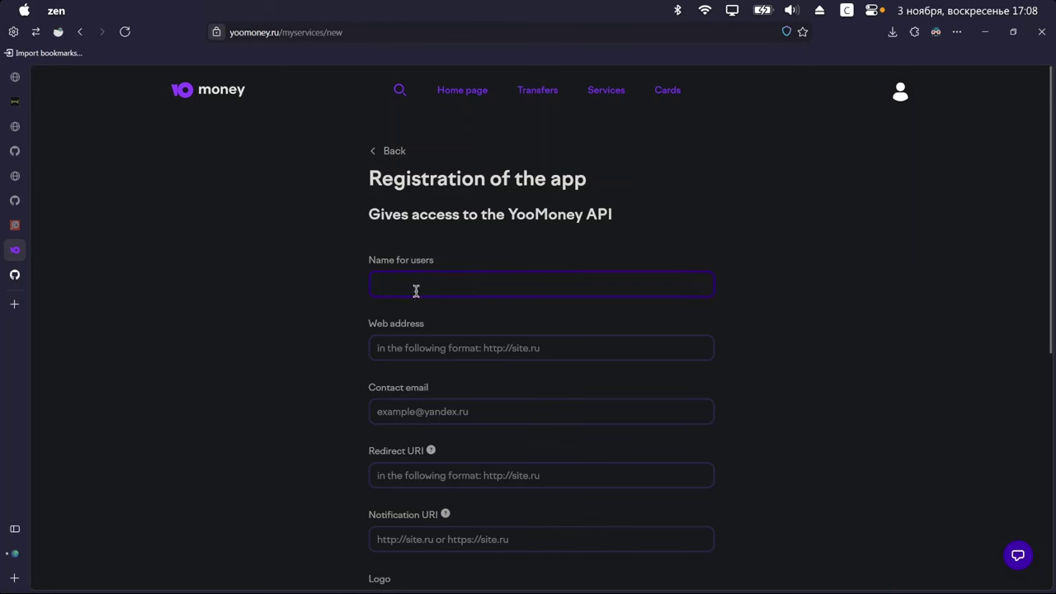